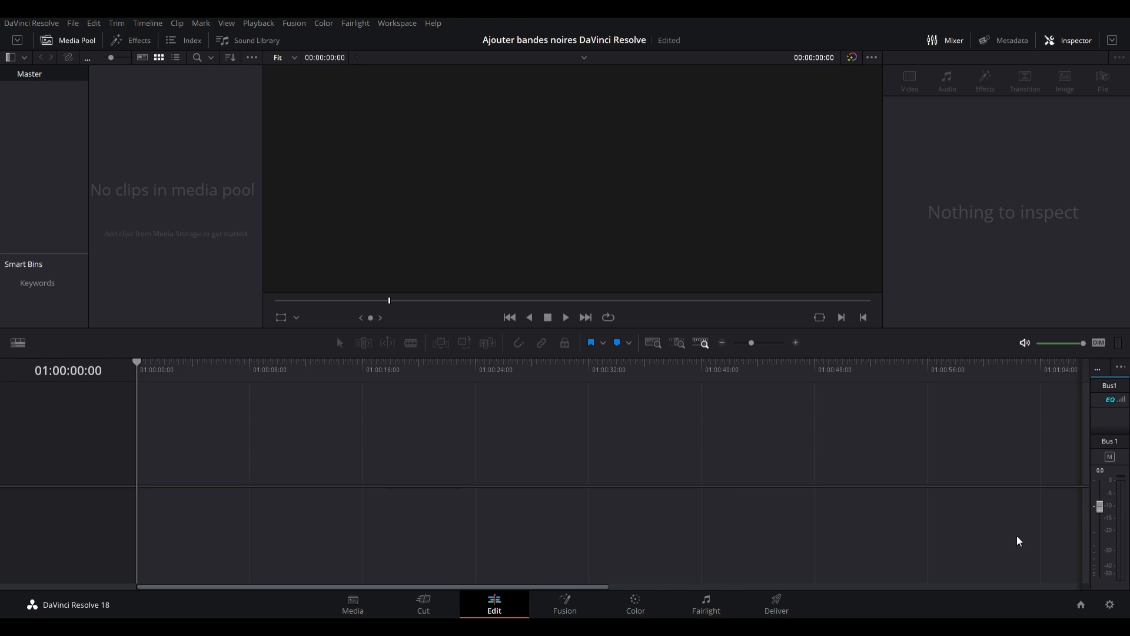
# - Add drone immo projet 1.mov to the empty timeline, delete the gap before it and enlarge the timeline scale
pyautogui.moveTo(1016, 538); pyautogui.dragTo(150, 468)
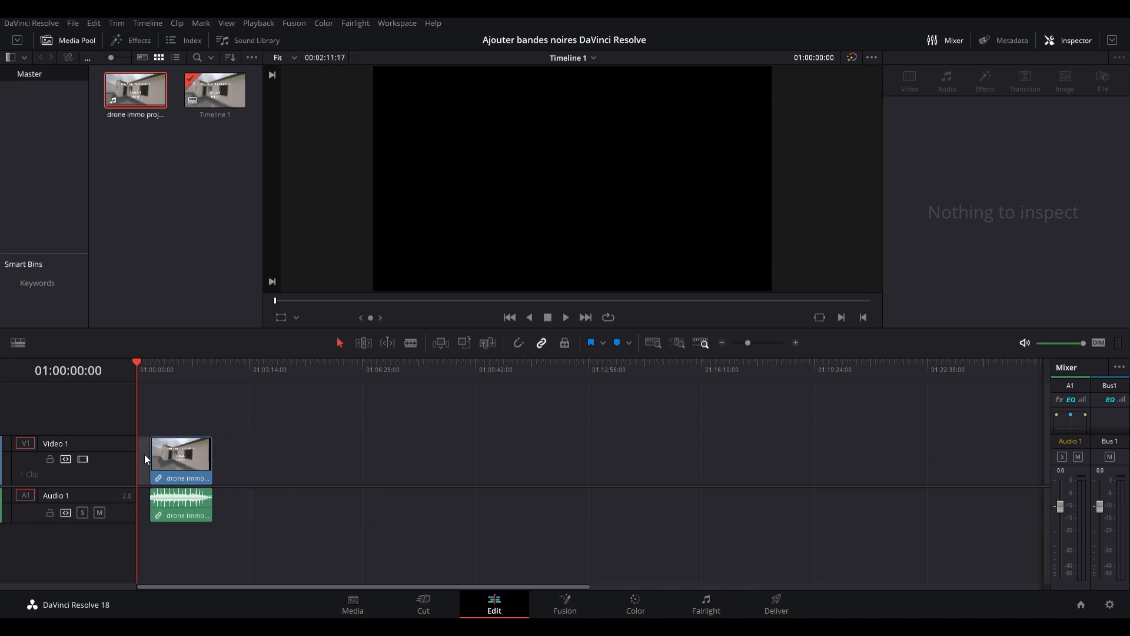
pyautogui.press('Delete')
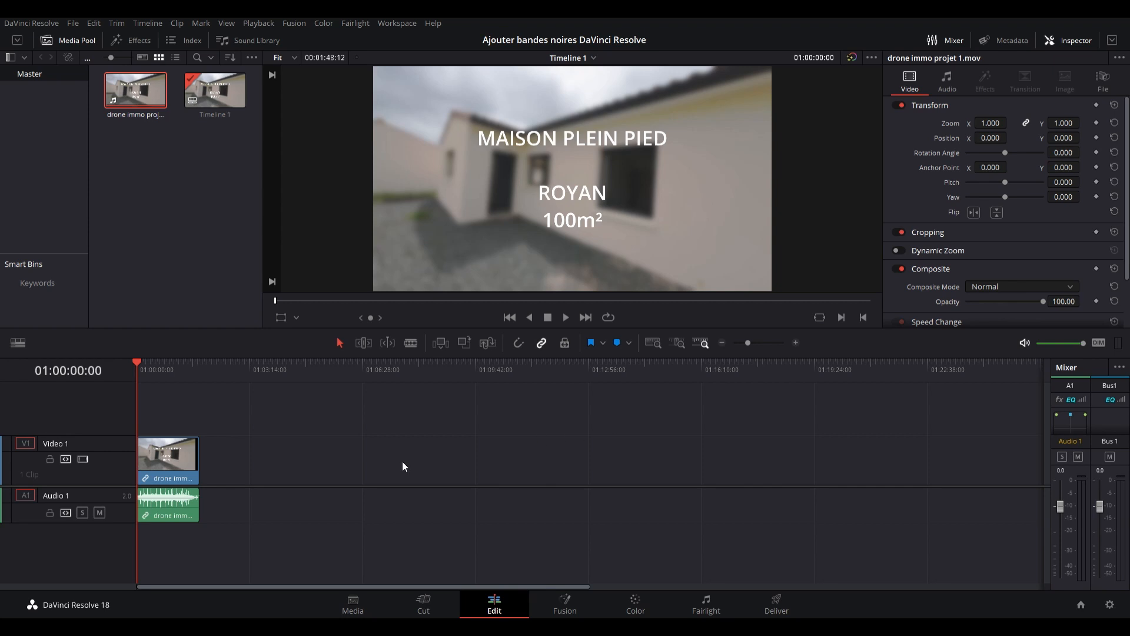
pyautogui.click(795, 342)
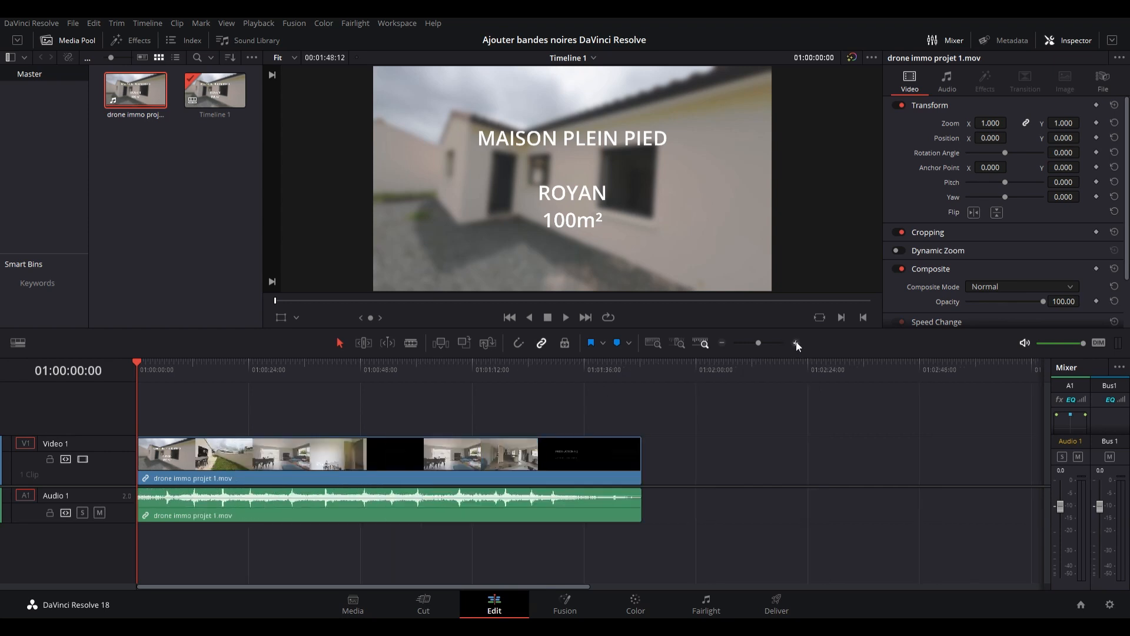
pyautogui.click(721, 343)
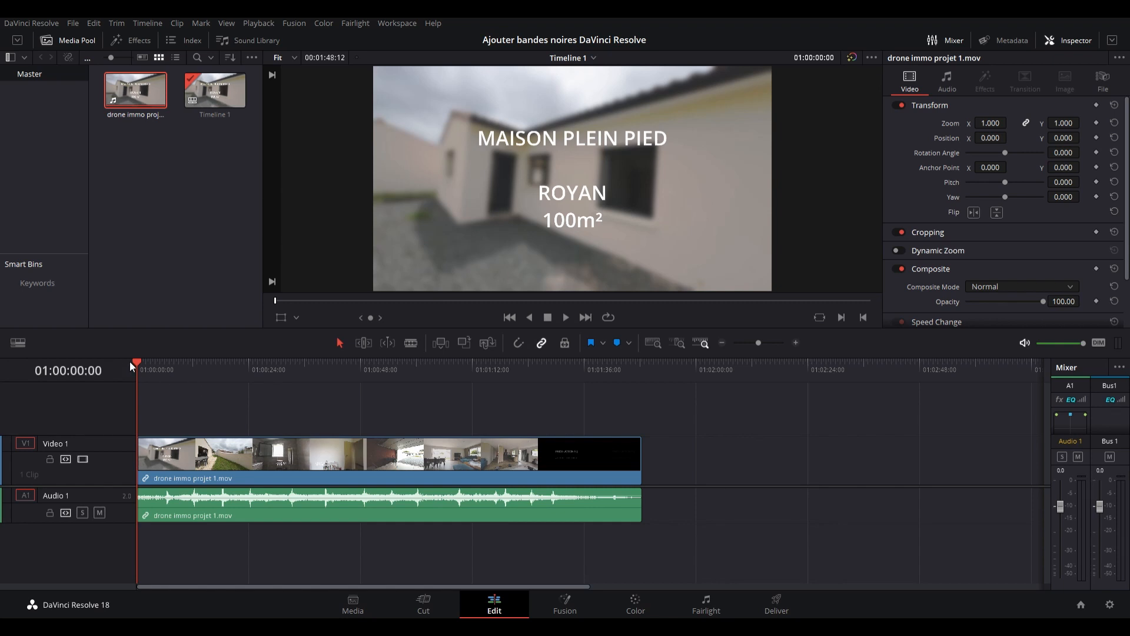
# - Mute the playback audio and move the playhead back near the start of the clip
pyautogui.moveTo(133, 362); pyautogui.dragTo(245, 375)
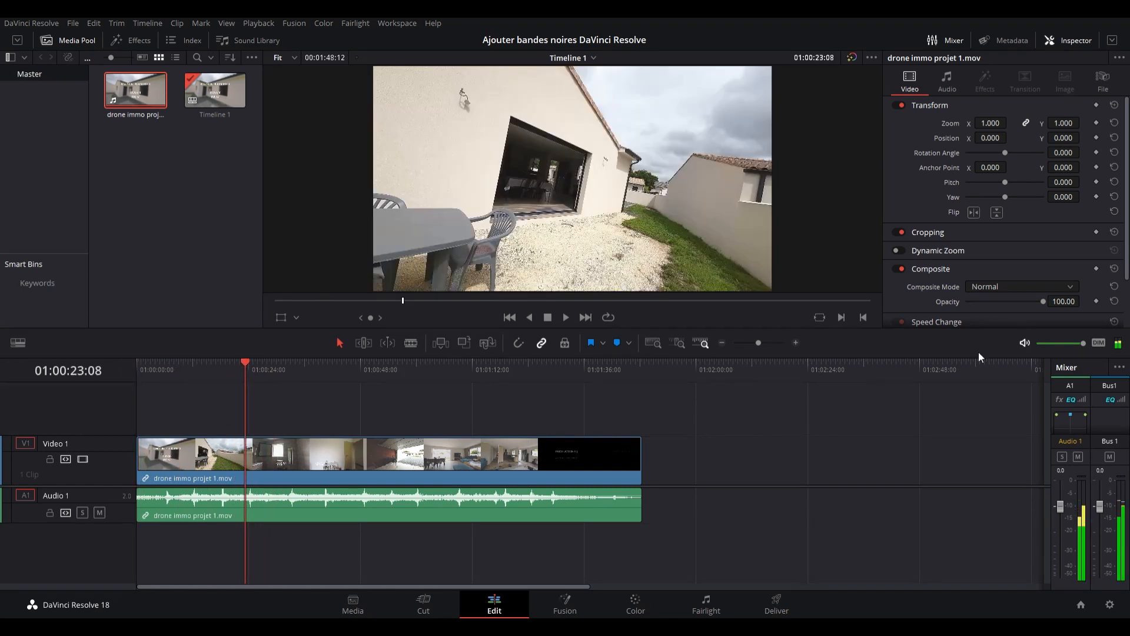
pyautogui.click(1023, 344)
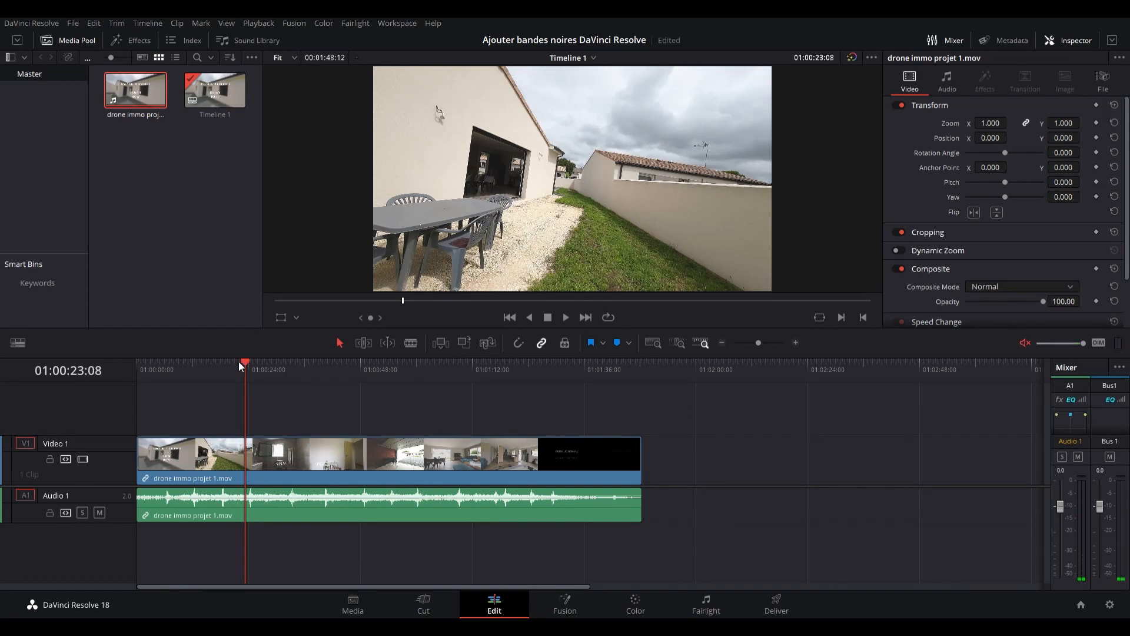
pyautogui.moveTo(241, 362); pyautogui.dragTo(154, 372)
# - Split the clip at 01:00:05:07, the first frame of the interior living-room (Séjour) shot
pyautogui.press('space')
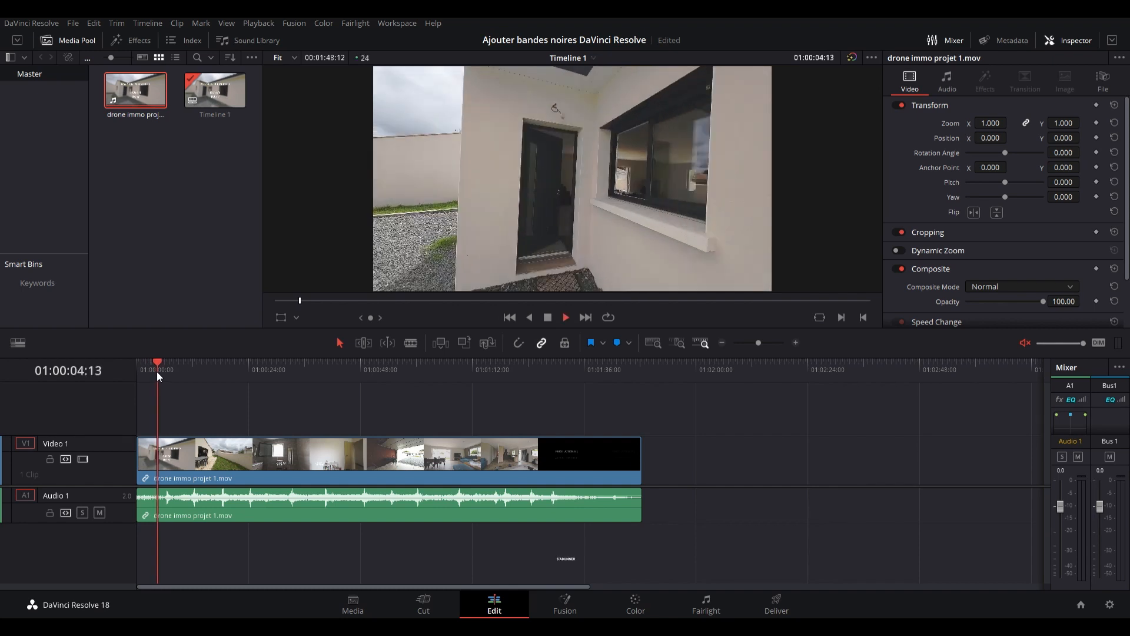
pyautogui.press('space')
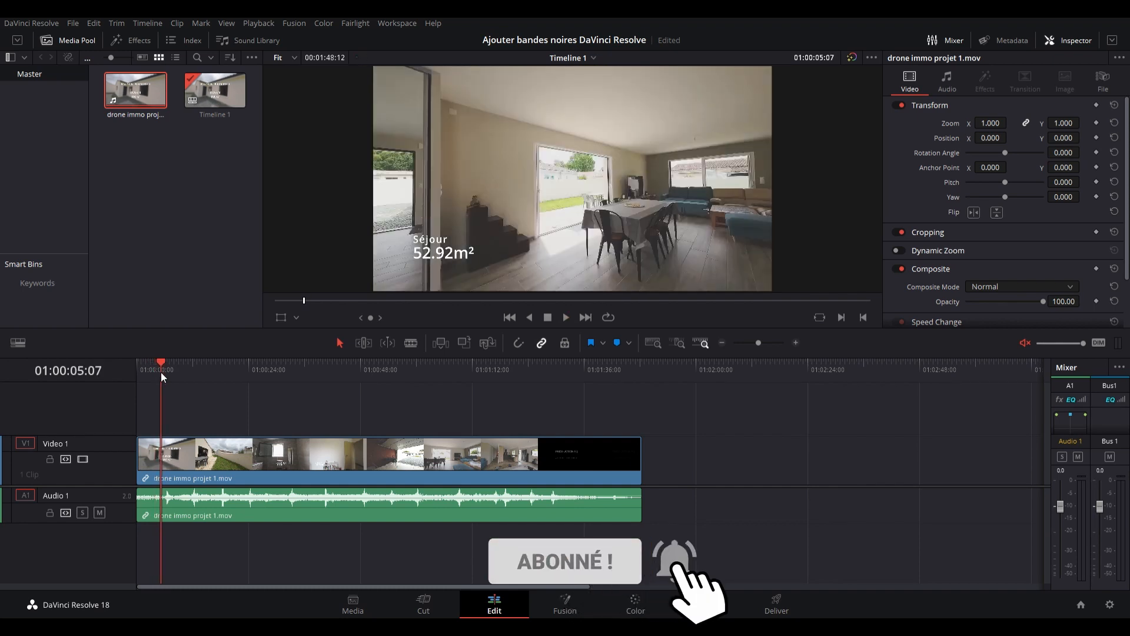
pyautogui.press('Left')
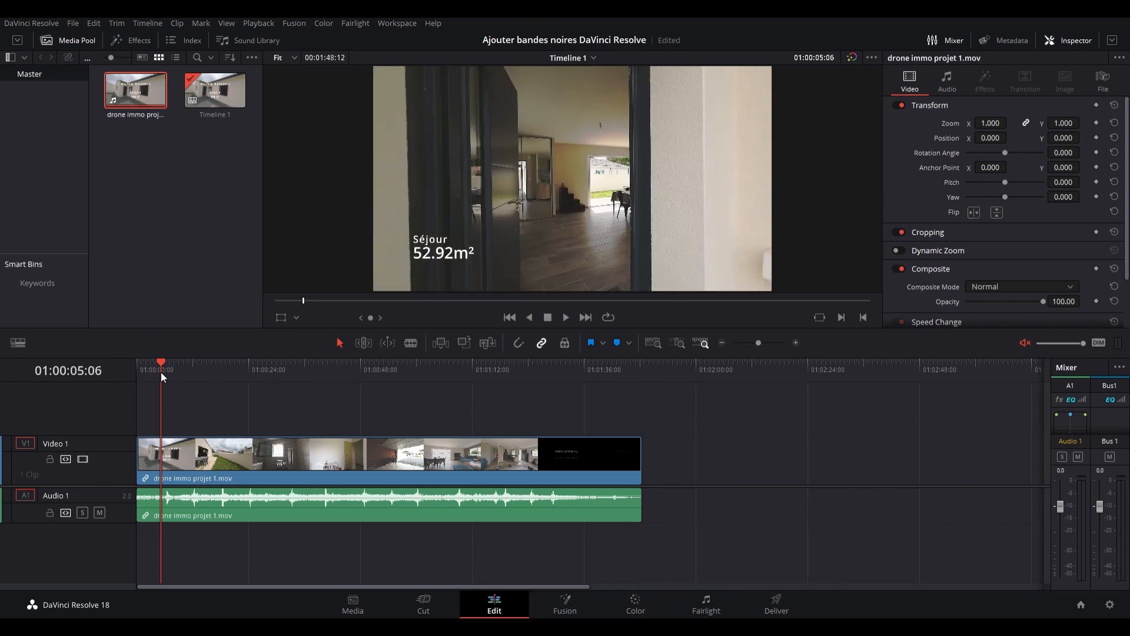
pyautogui.press('Right')
pyautogui.press('Left')
pyautogui.press('Right')
pyautogui.press('Left')
pyautogui.press('Right')
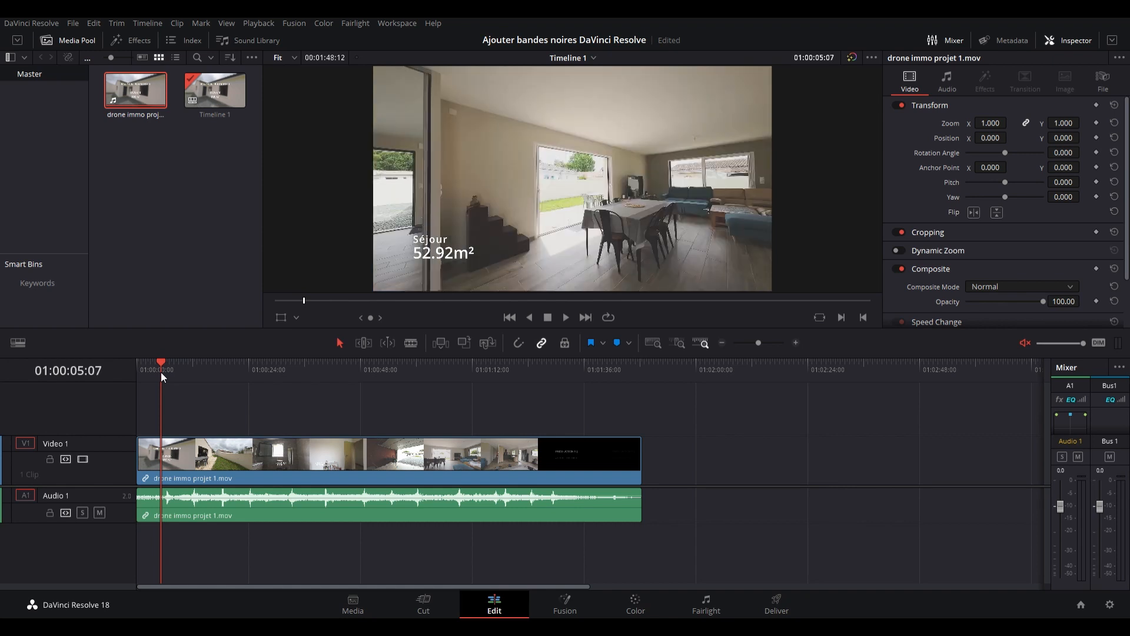
pyautogui.click(796, 343)
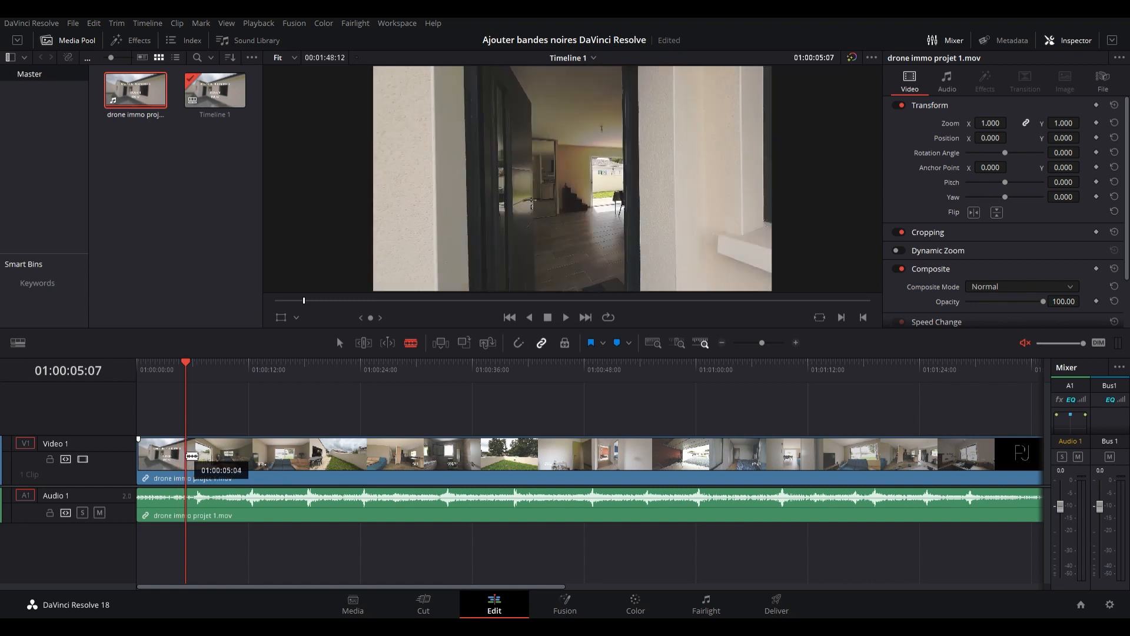
pyautogui.click(188, 455)
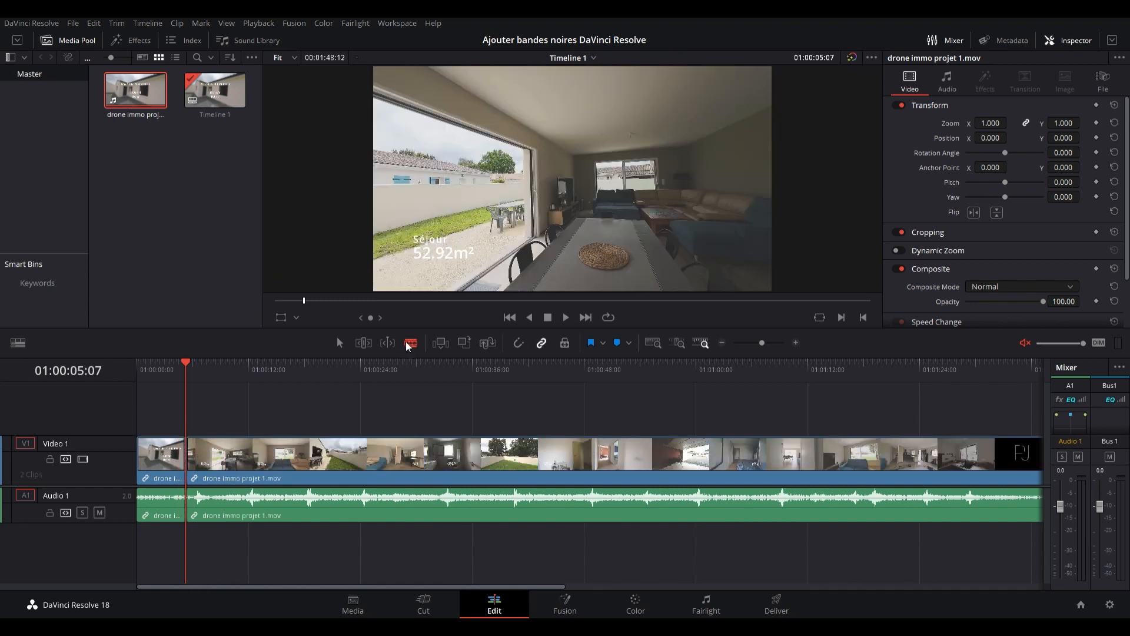
# - Split the clip again at 01:00:21:03, where the living-room shot changes to the garden view, and return to the selection tool
pyautogui.click(567, 317)
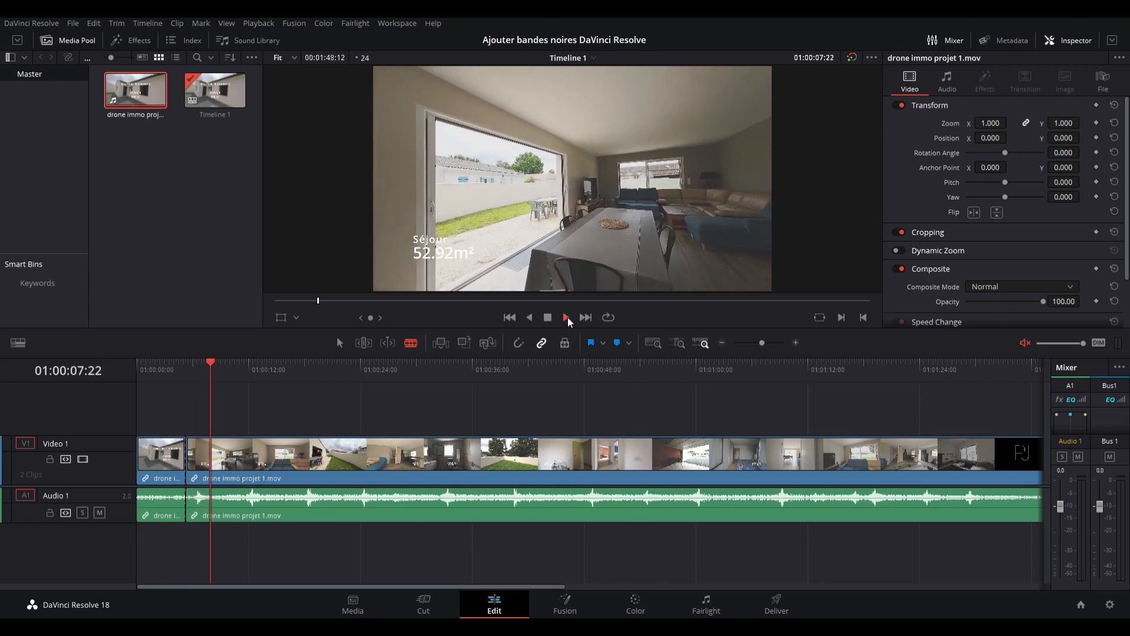
pyautogui.click(238, 362)
pyautogui.moveTo(238, 361); pyautogui.dragTo(313, 363)
pyautogui.press('space')
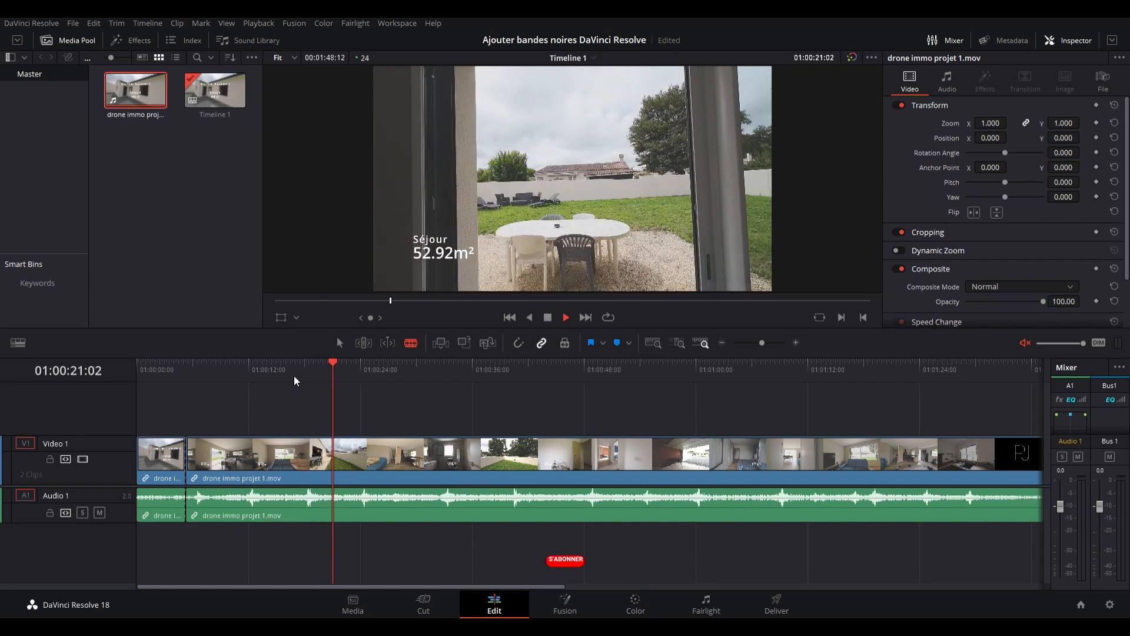
pyautogui.press('Left')
pyautogui.press('Left')
pyautogui.press('Left')
pyautogui.press('Left')
pyautogui.press('Left')
pyautogui.press('Left')
pyautogui.press('Left')
pyautogui.press('Left')
pyautogui.press('Left')
pyautogui.press('Left')
pyautogui.press('Left')
pyautogui.press('Left')
pyautogui.press('Left')
pyautogui.press('Left')
pyautogui.press('Left')
pyautogui.press('Left')
pyautogui.press('Left')
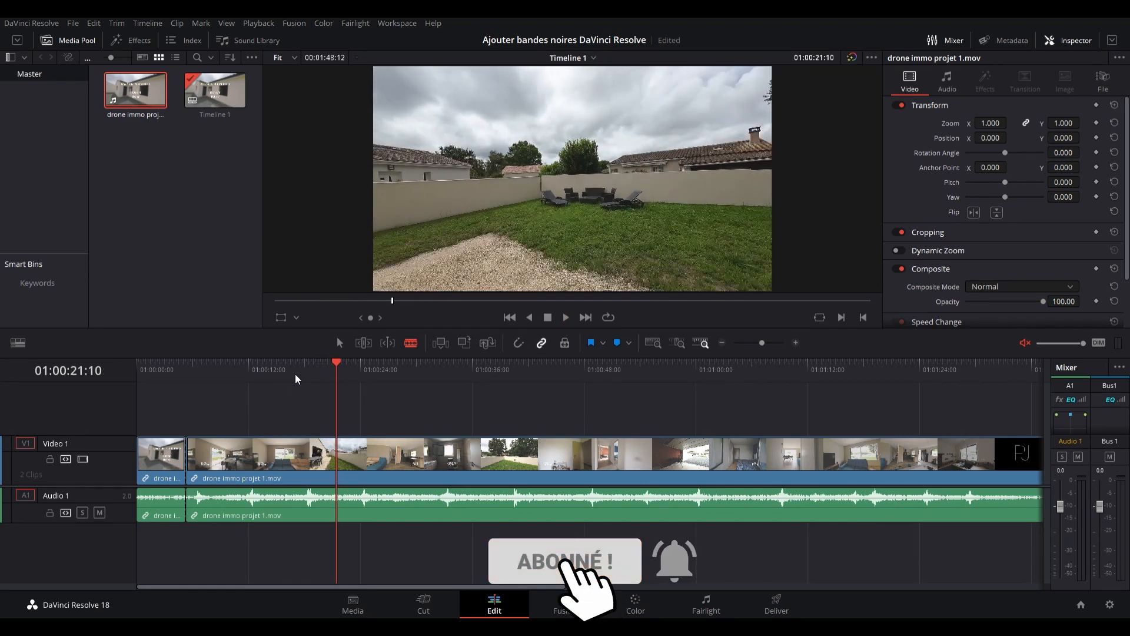
pyautogui.press('Left')
pyautogui.press('Left')
pyautogui.press('Left')
pyautogui.press('Left')
pyautogui.press('Left')
pyautogui.press('Right')
pyautogui.press('Right')
pyautogui.press('Right')
pyautogui.press('Right')
pyautogui.press('Right')
pyautogui.press('Right')
pyautogui.press('Right')
pyautogui.press('Right')
pyautogui.press('Right')
pyautogui.press('Right')
pyautogui.press('Right')
pyautogui.press('Right')
pyautogui.press('Right')
pyautogui.press('Right')
pyautogui.press('Right')
pyautogui.press('Right')
pyautogui.press('Right')
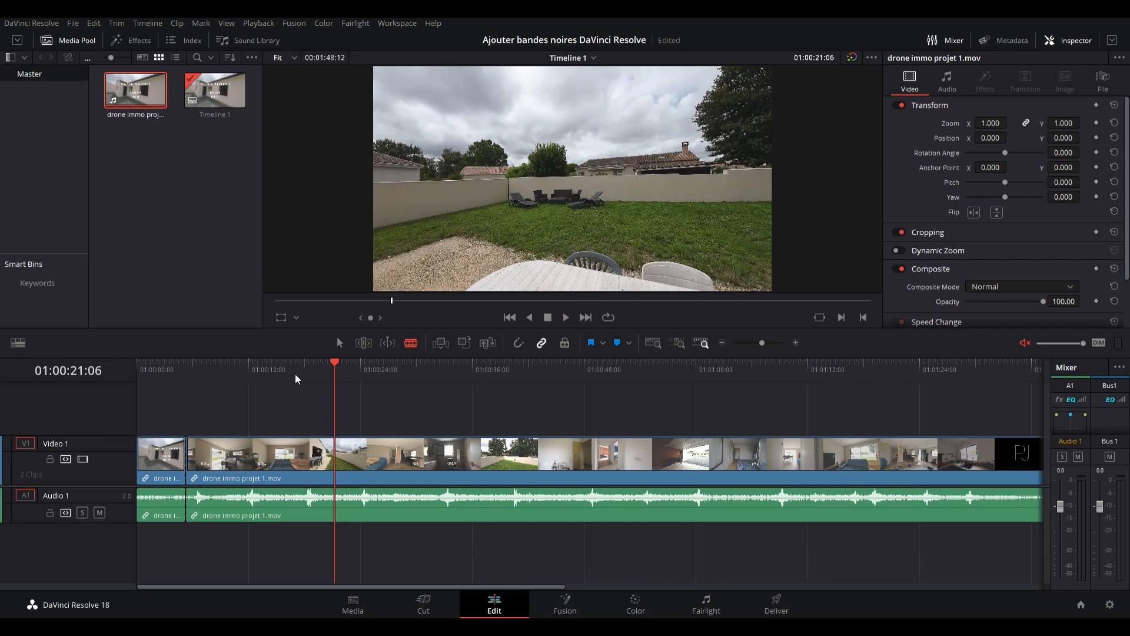
pyautogui.press('Left')
pyautogui.press('Left')
pyautogui.press('Left')
pyautogui.press('Left')
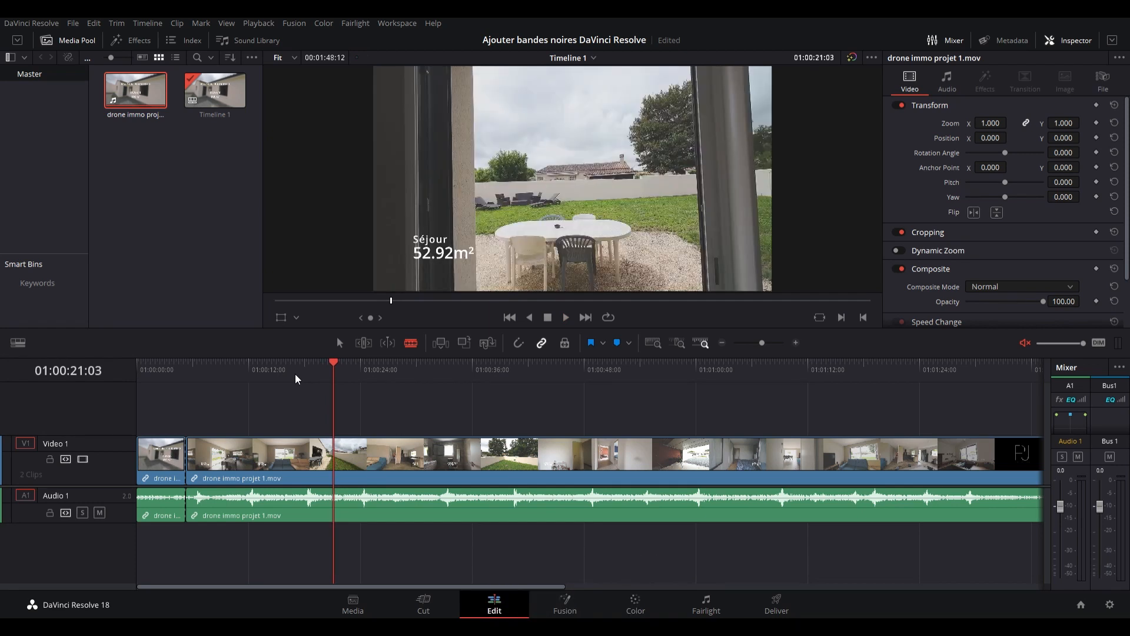
pyautogui.press('Right')
pyautogui.press('Left')
pyautogui.press('Right')
pyautogui.press('Right')
pyautogui.press('Left')
pyautogui.press('Right')
pyautogui.press('Left')
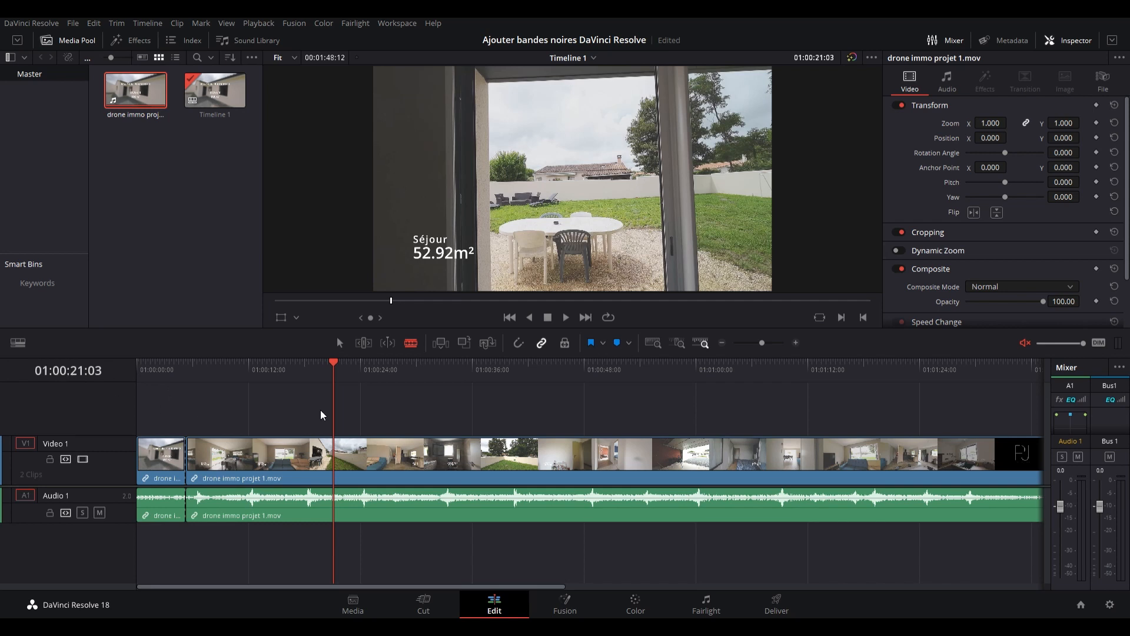
pyautogui.click(334, 456)
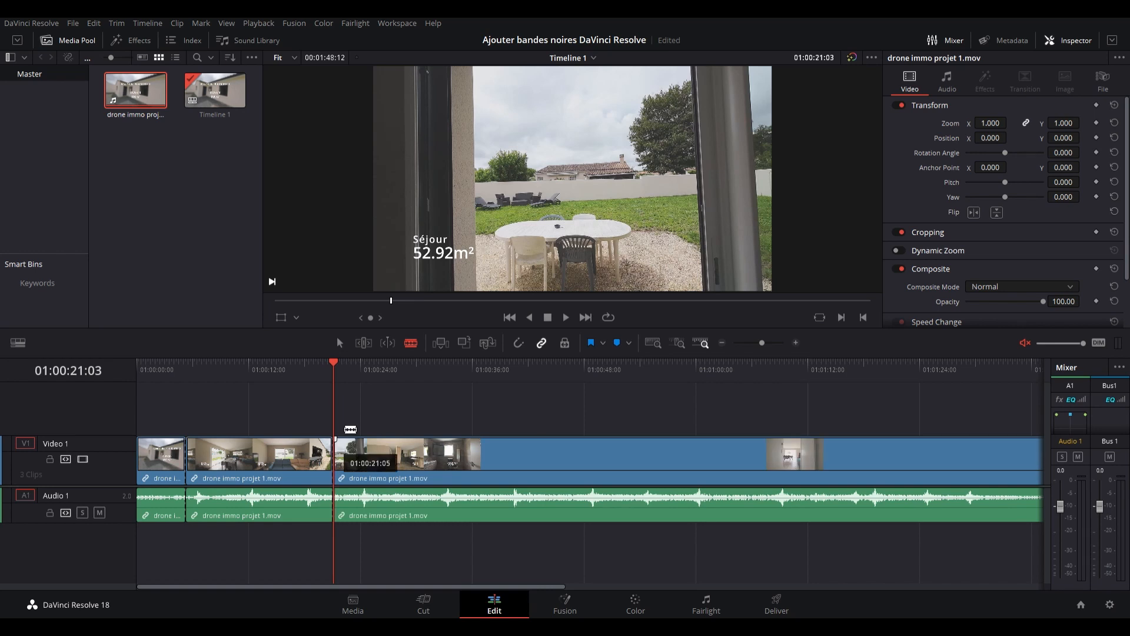
pyautogui.click(339, 343)
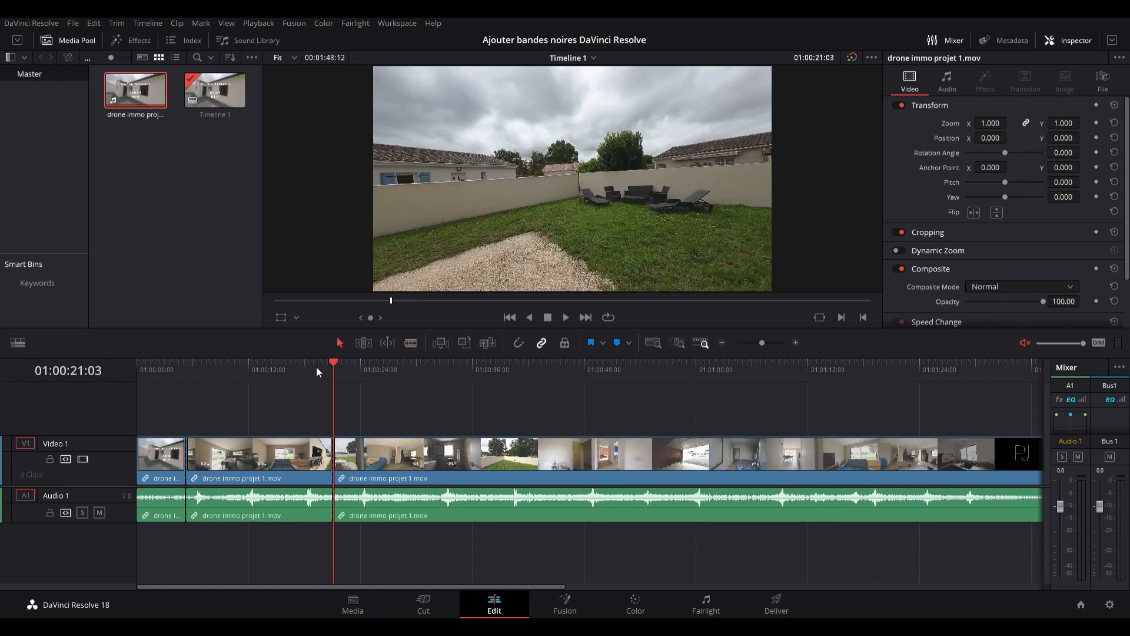
# - Place the playhead within the middle living-room clip, select that clip and expand its Cropping settings
pyautogui.moveTo(316, 366); pyautogui.dragTo(215, 370)
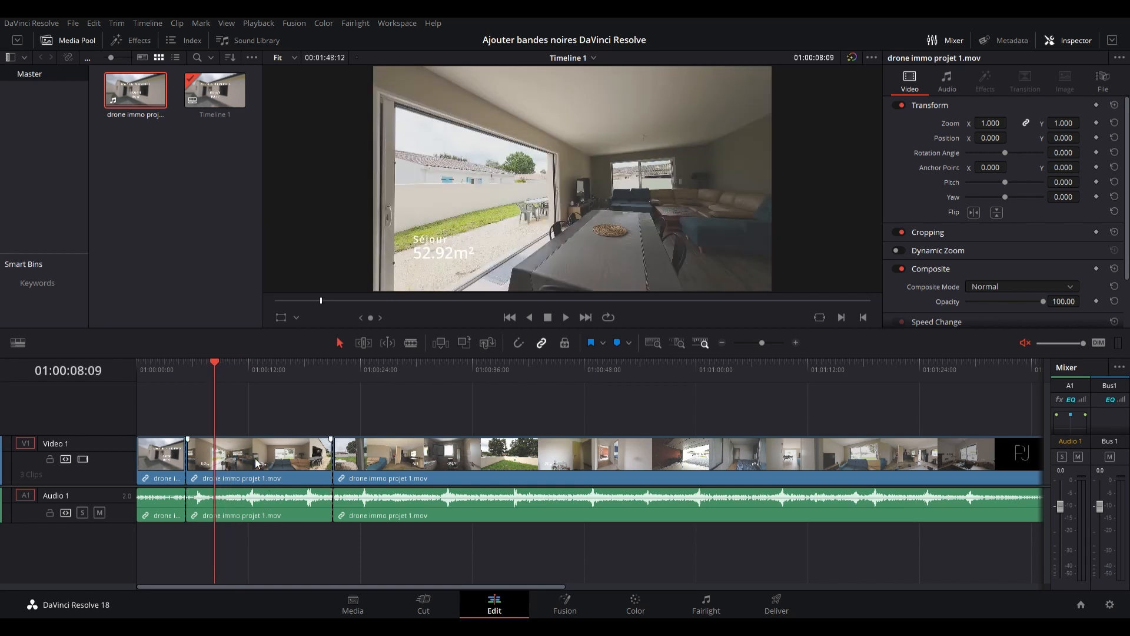
pyautogui.click(256, 460)
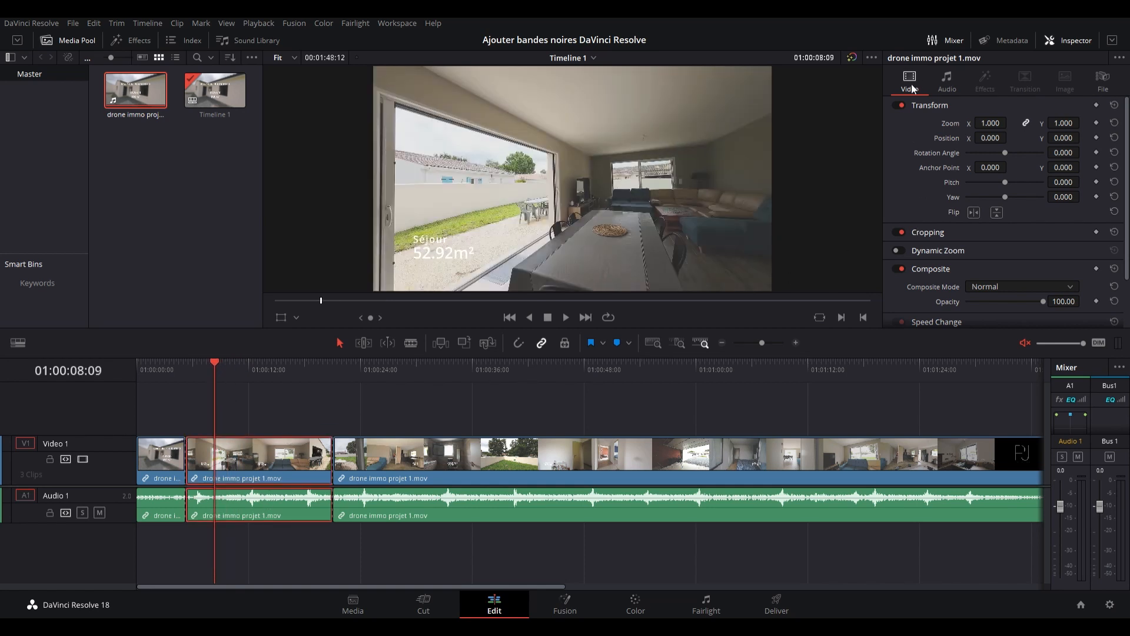
pyautogui.click(1066, 43)
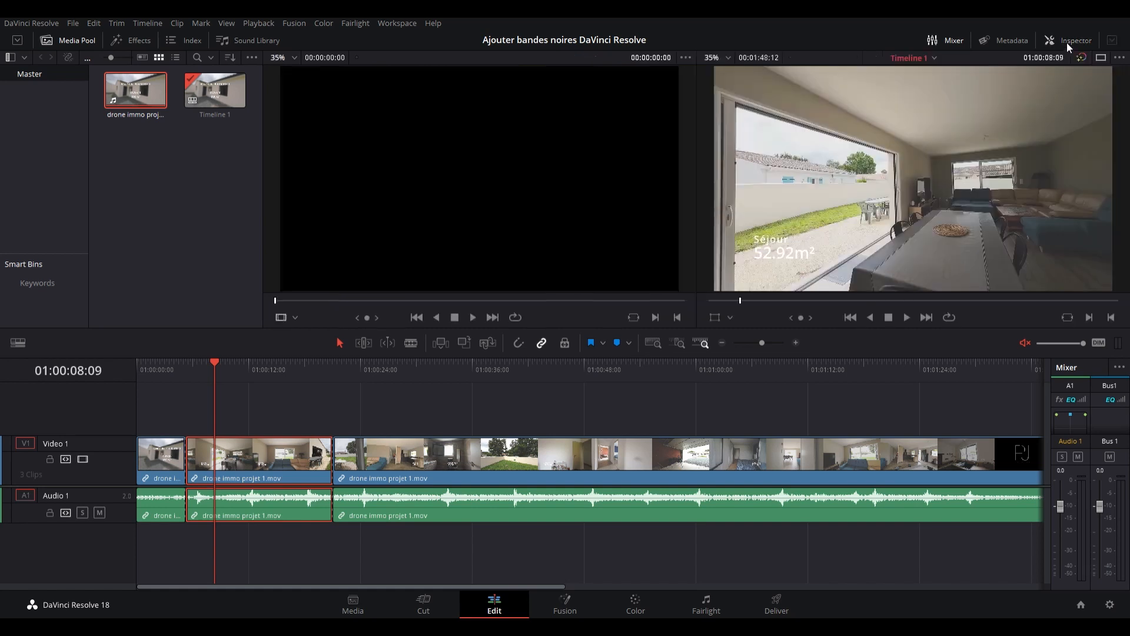
pyautogui.click(1066, 42)
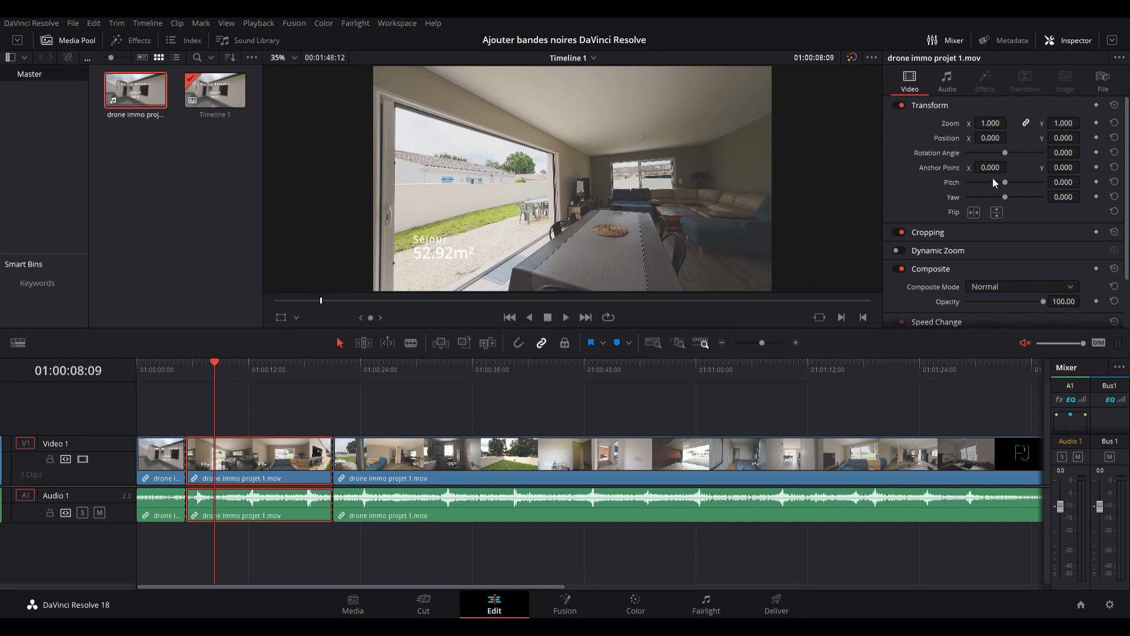
pyautogui.scroll(-2, 969, 168)
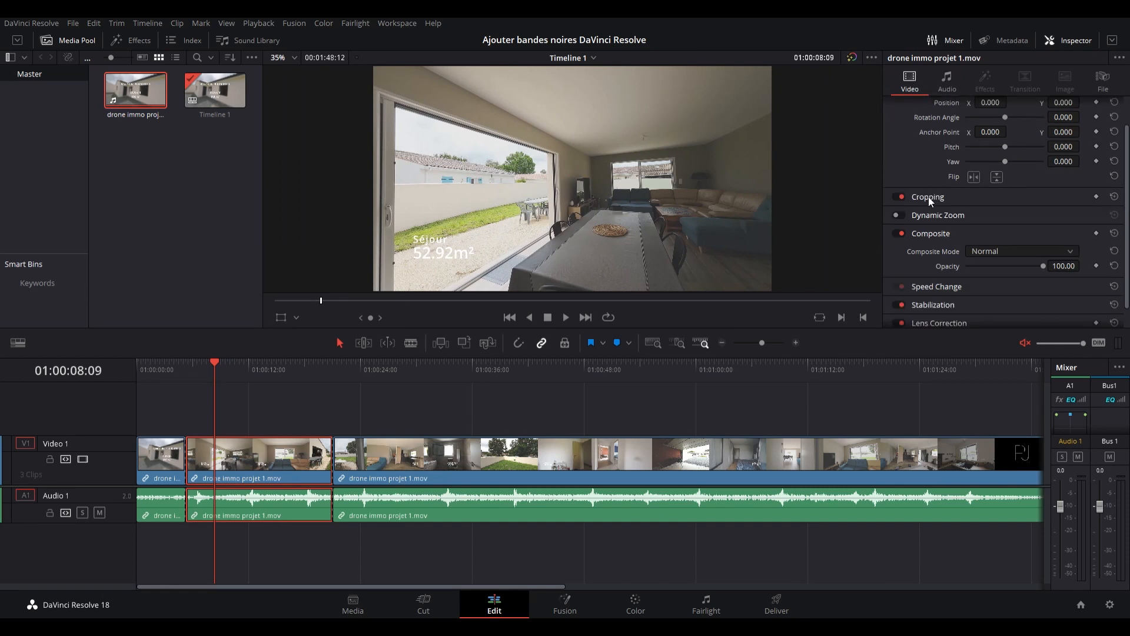
pyautogui.click(957, 196)
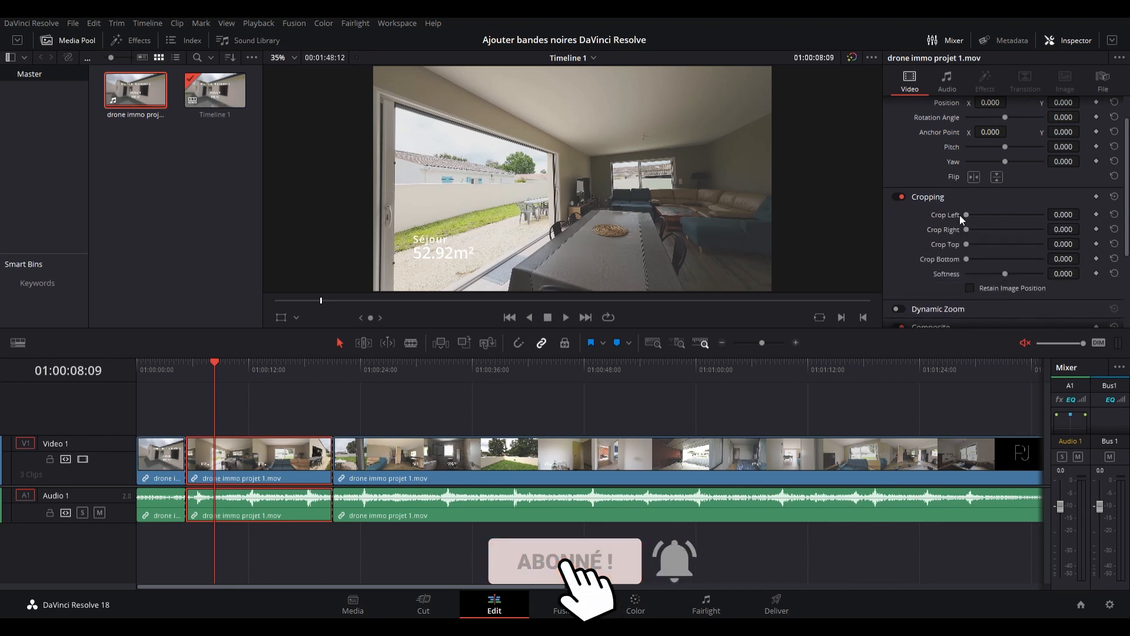
# - Set the middle clip's Crop Top and Crop Bottom to 100 to form black bars
pyautogui.moveTo(965, 214); pyautogui.dragTo(934, 229)
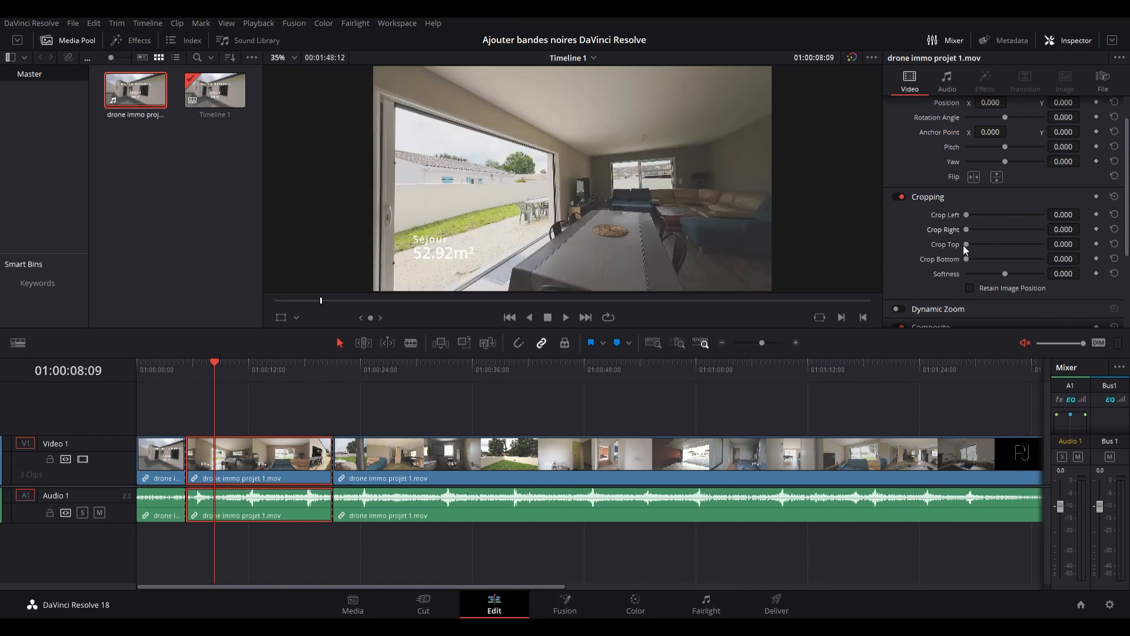
pyautogui.moveTo(964, 245); pyautogui.dragTo(938, 255)
pyautogui.moveTo(965, 244); pyautogui.dragTo(957, 244)
pyautogui.click(1062, 245)
pyautogui.write('100')
pyautogui.press('Return')
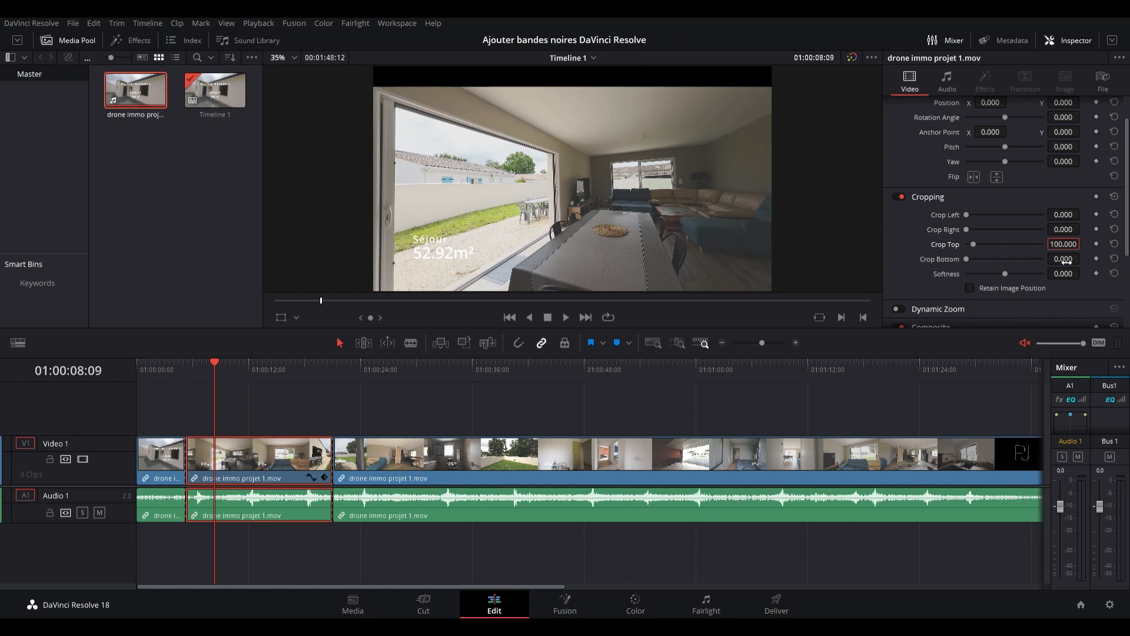
pyautogui.click(1064, 259)
pyautogui.click(1063, 259)
pyautogui.write('100')
pyautogui.press('Return')
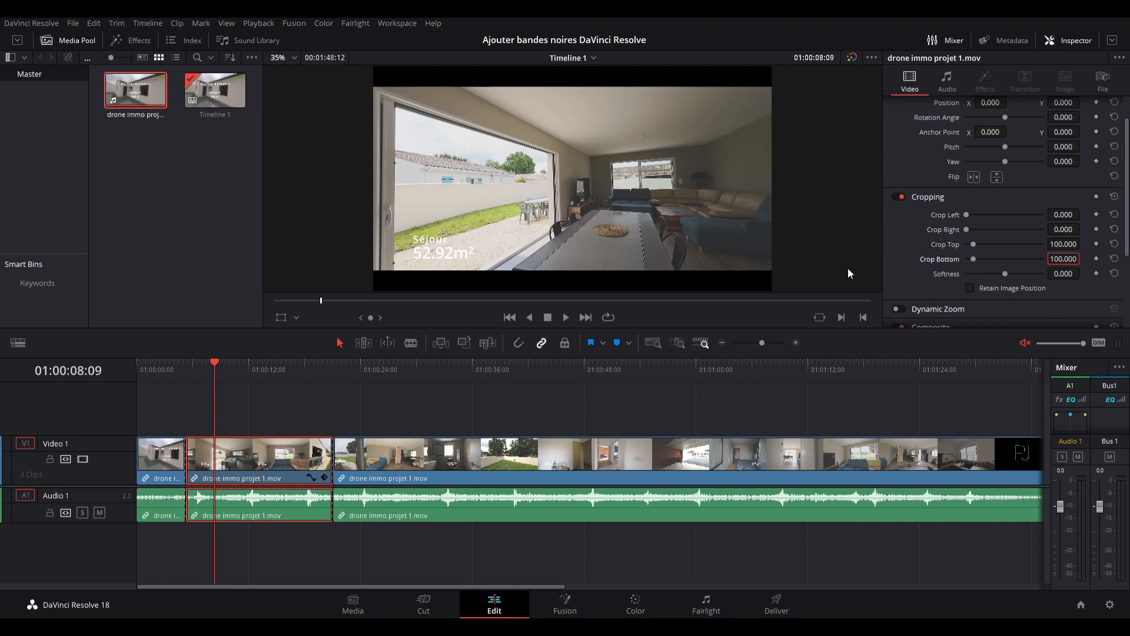
# - Play the timeline from just before the middle clip to check how the black bars come in
pyautogui.moveTo(211, 362); pyautogui.dragTo(162, 365)
pyautogui.click(567, 317)
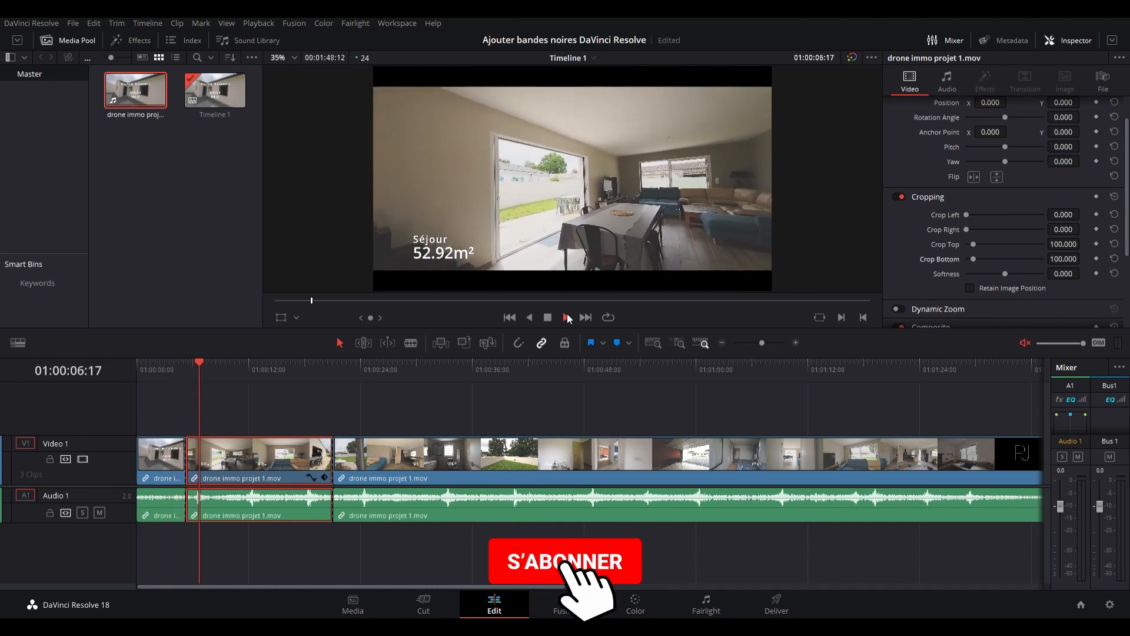
pyautogui.click(567, 317)
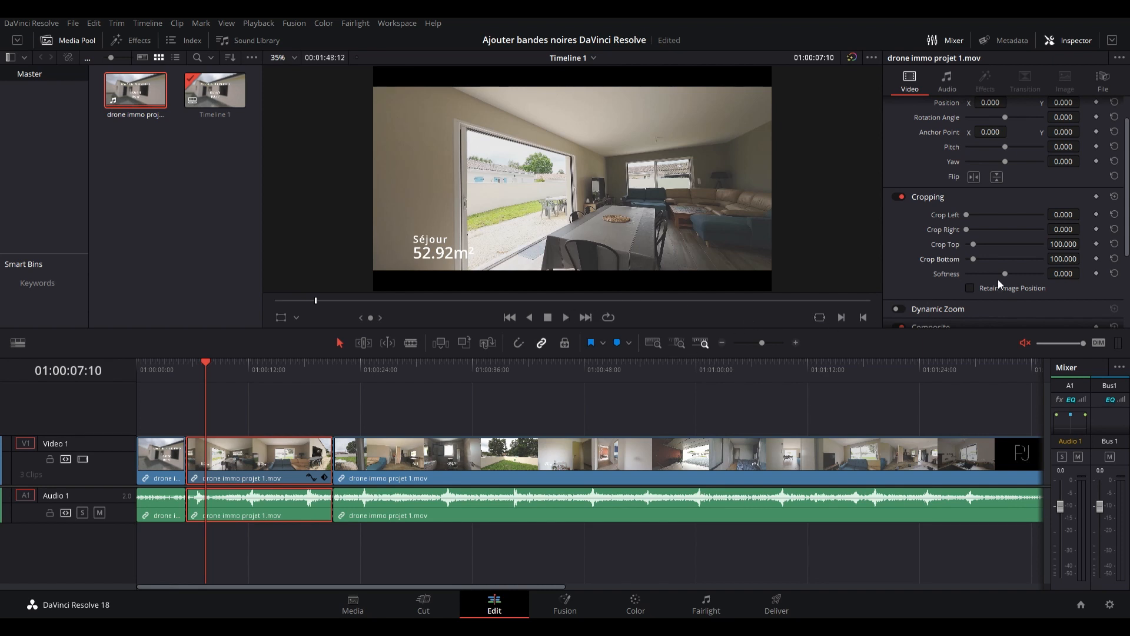
# - Try a cropping Softness of -80.150 on the middle clip and reset it to the default
pyautogui.moveTo(1005, 274); pyautogui.dragTo(973, 277)
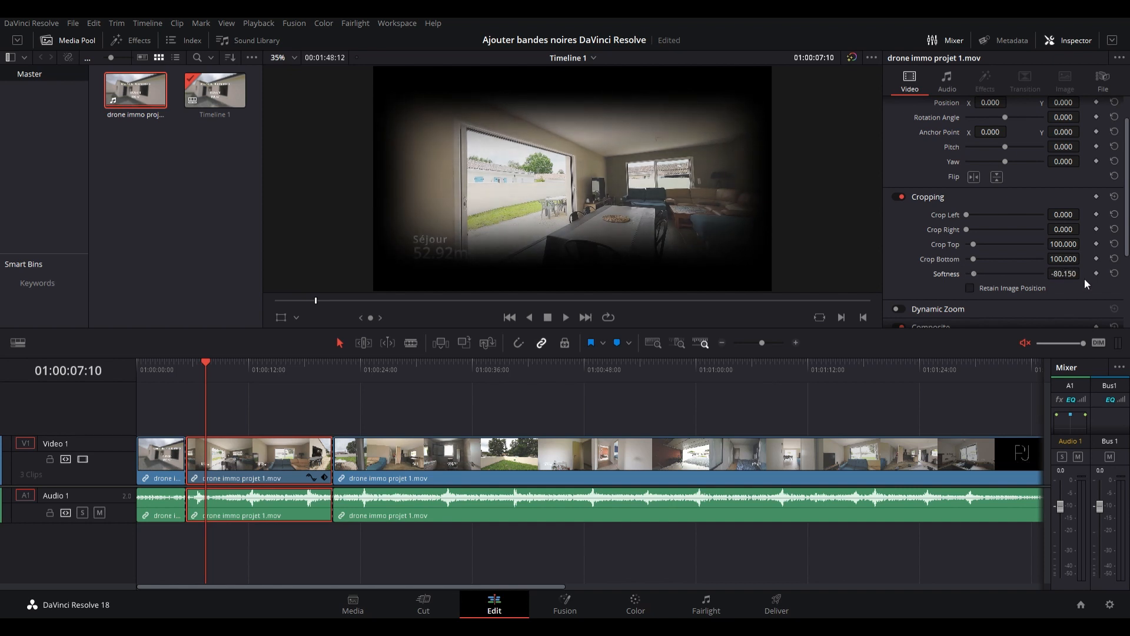
pyautogui.click(1114, 273)
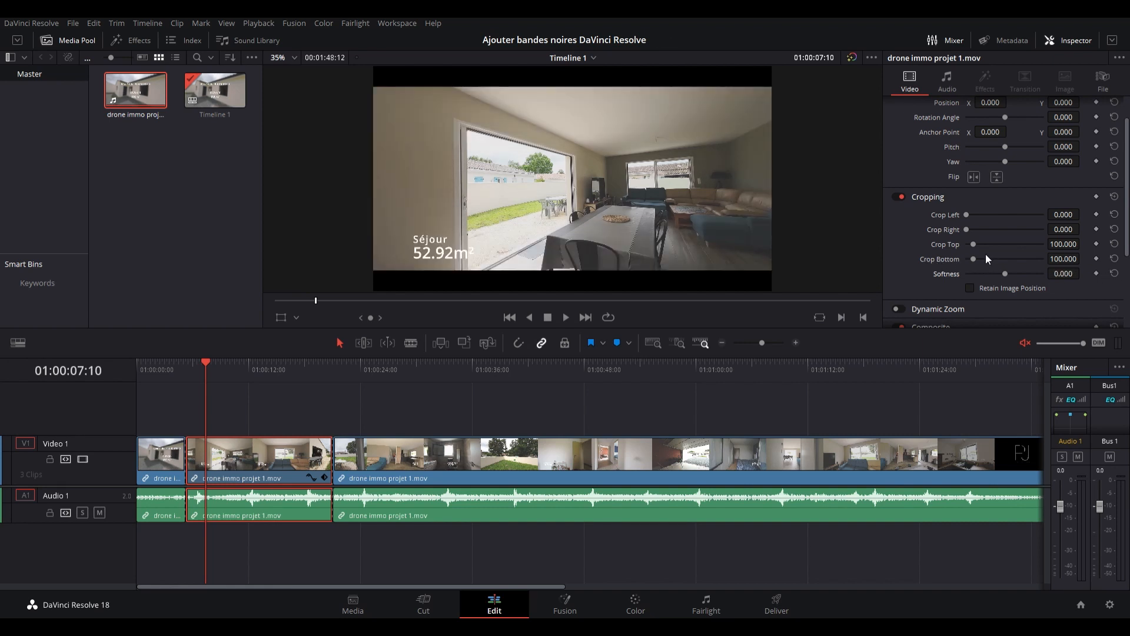
# - Set the middle clip's Crop Top and Crop Bottom to 120 and play the clip to preview the thicker bars
pyautogui.click(1063, 244)
pyautogui.write('120')
pyautogui.press('Return')
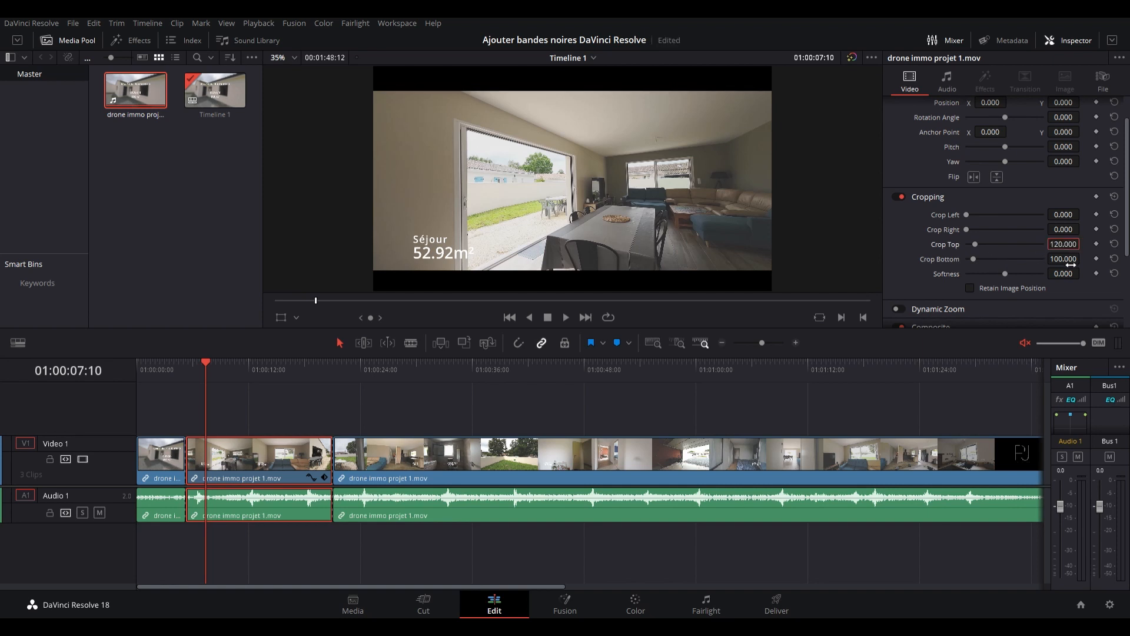
pyautogui.click(1070, 261)
pyautogui.write('120')
pyautogui.press('Return')
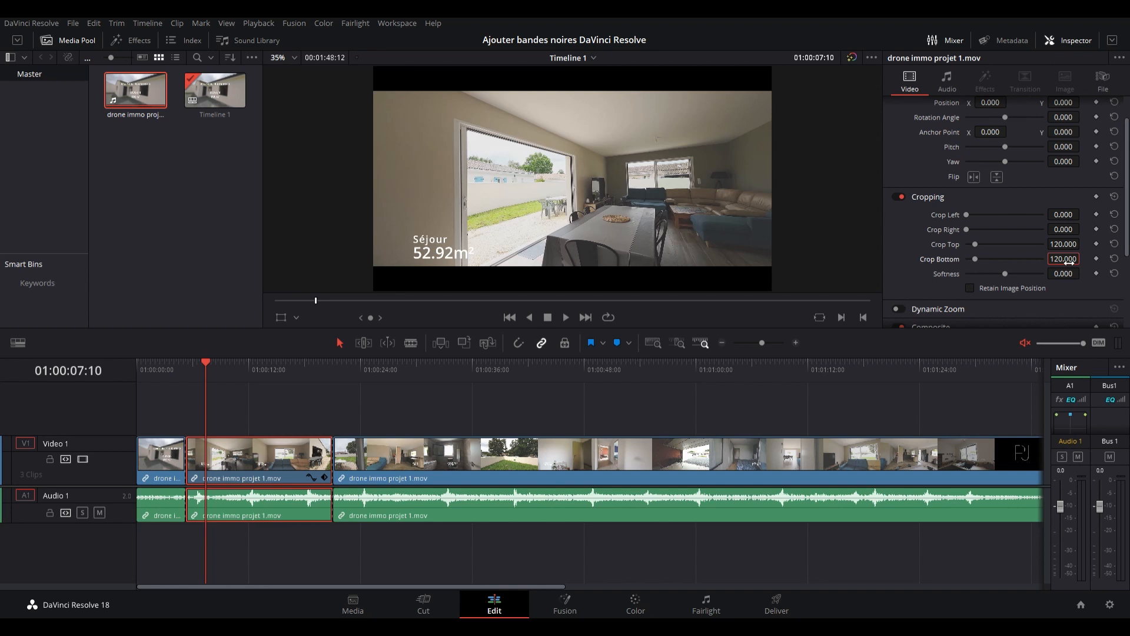
pyautogui.click(565, 318)
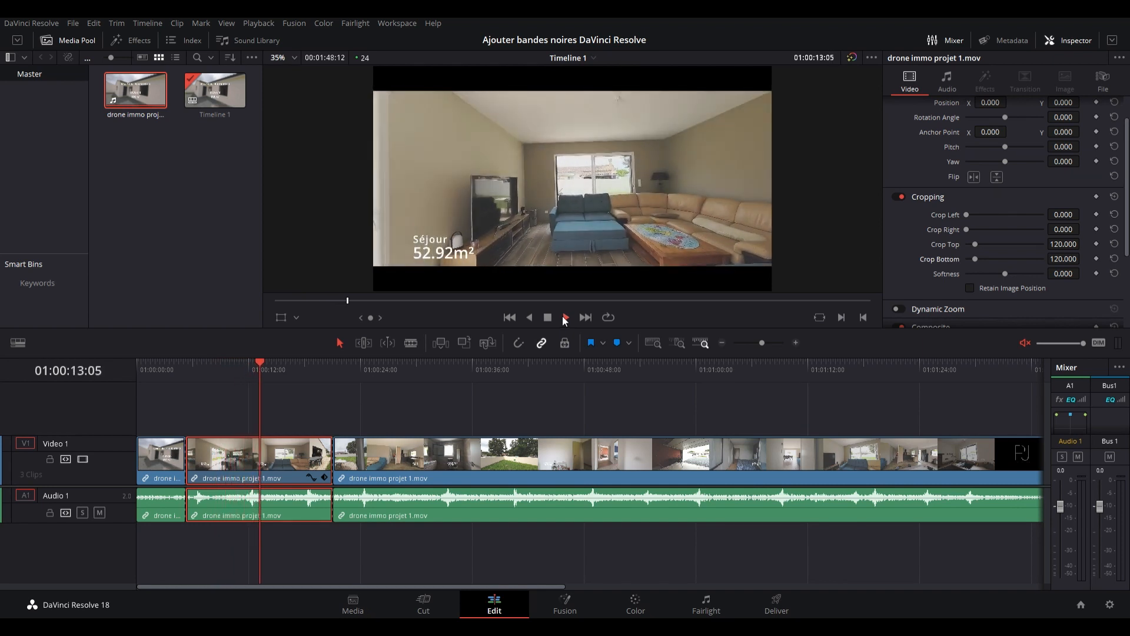
pyautogui.click(565, 317)
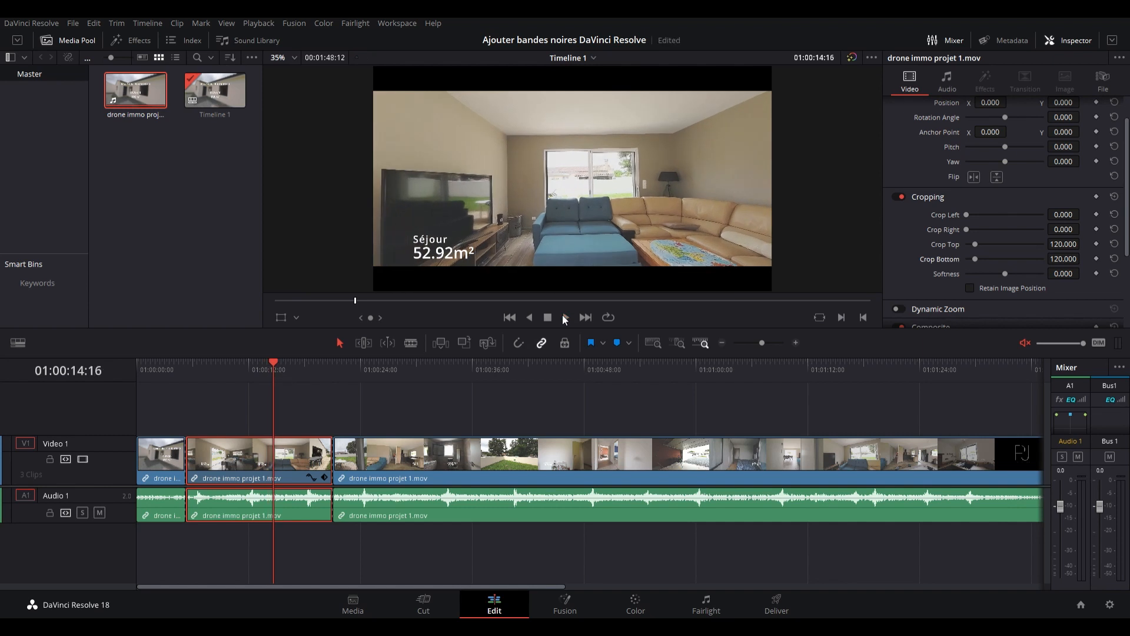